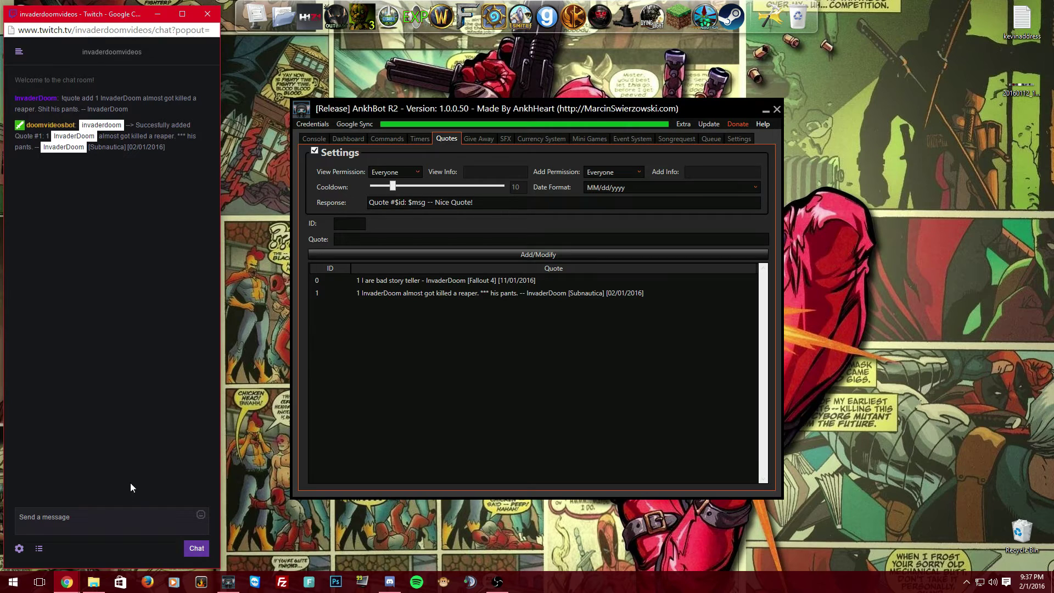
- Add quote #2, 'Almost killed a reaper at 9 pm', with the author's name via Twitch chat
{"action": "type", "text": "!"}
{"action": "type", "text": "quote "}
{"action": "type", "text": "add "}
{"action": "type", "text": "Killed bu"}
{"action": "key", "text": "BackSpace"}
{"action": "key", "text": "BackSpace"}
{"action": "key", "text": "BackSpace"}
{"action": "key", "text": "BackSpace"}
{"action": "key", "text": "BackSpace"}
{"action": "key", "text": "BackSpace"}
{"action": "key", "text": "BackSpace"}
{"action": "key", "text": "BackSpace"}
{"action": "key", "text": "BackSpace"}
{"action": "type", "text": "Almost killed a reaper at 9 pm"}
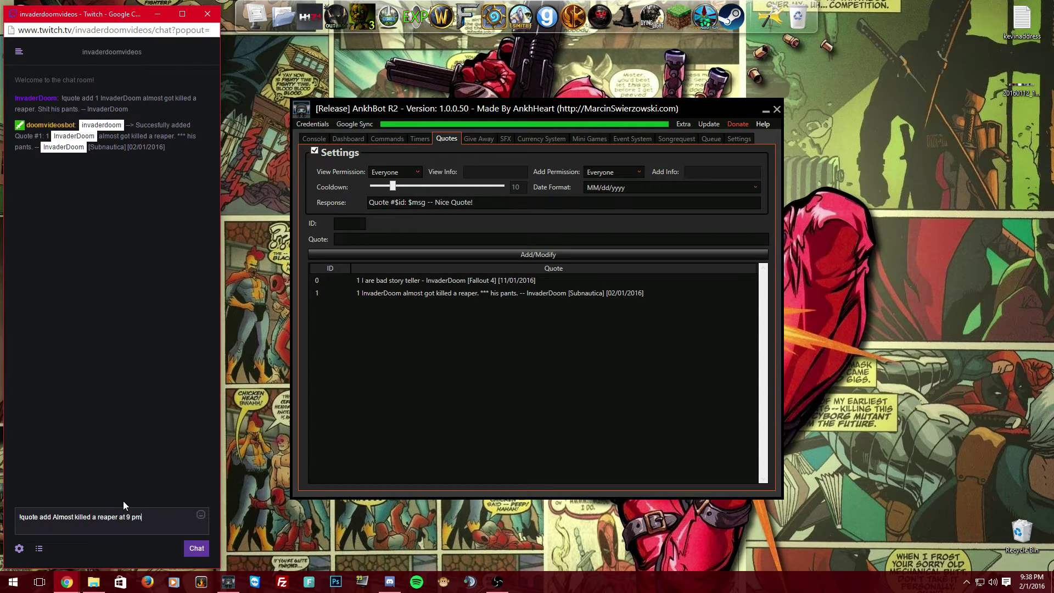
{"action": "type", "text": " -- InvaderD"}
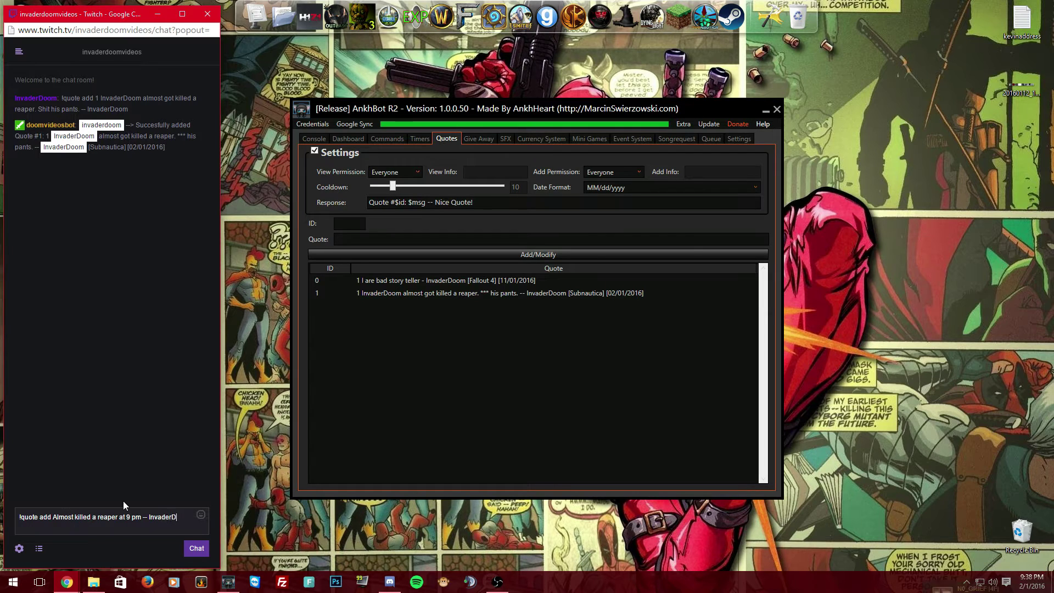
{"action": "type", "text": "oom"}
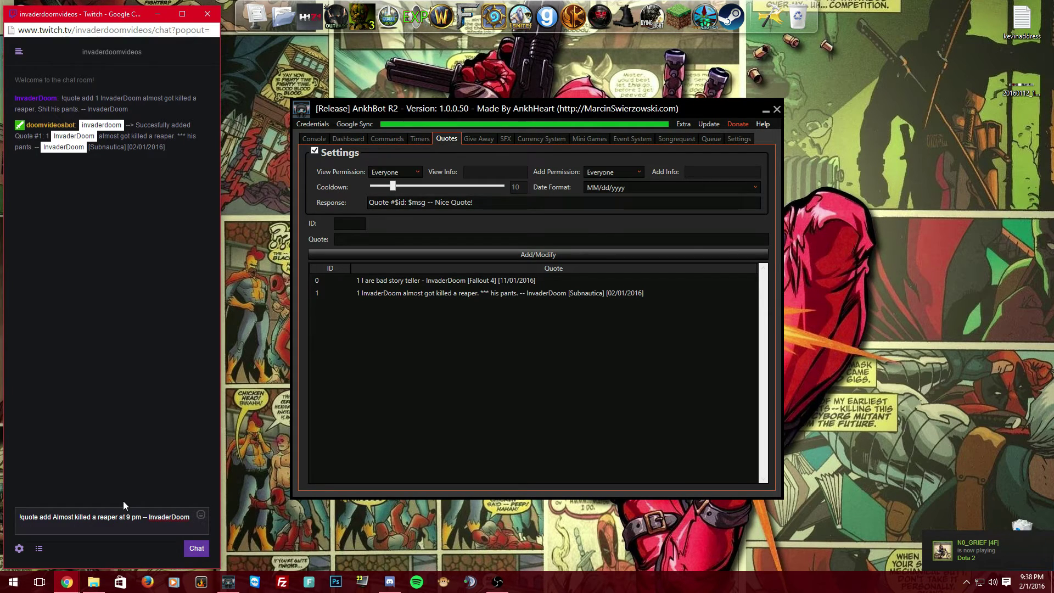
{"action": "key", "text": "Return"}
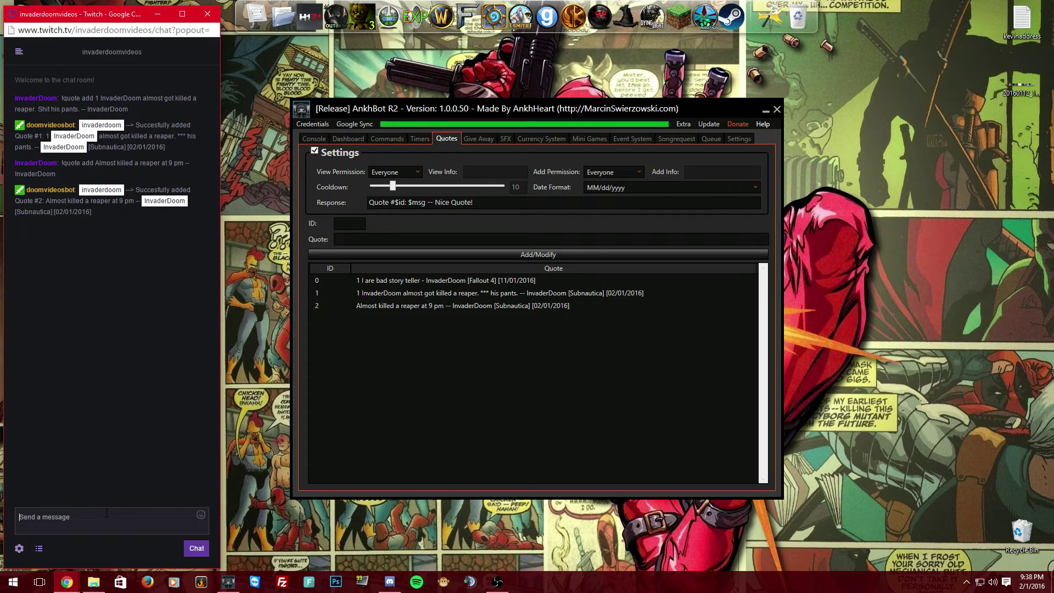
- Have the bot post a quote with !quote, then send '!quote remove 1' in chat
{"action": "type", "text": "!quote"}
{"action": "key", "text": "Return"}
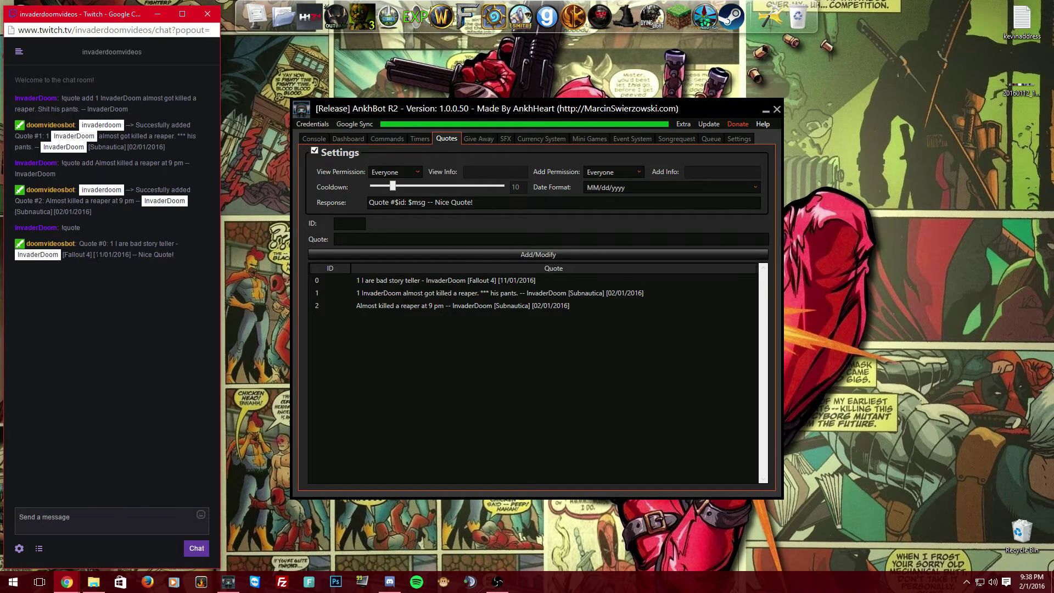
{"action": "type", "text": "!wuot"}
{"action": "key", "text": "BackSpace"}
{"action": "key", "text": "BackSpace"}
{"action": "key", "text": "BackSpace"}
{"action": "key", "text": "BackSpace"}
{"action": "key", "text": "BackSpace"}
{"action": "type", "text": "!quote remove 1"}
{"action": "key", "text": "Return"}
- Send '!quote remove id 1' in Twitch chat to delete quote 1 by id
{"action": "type", "text": "!wuot"}
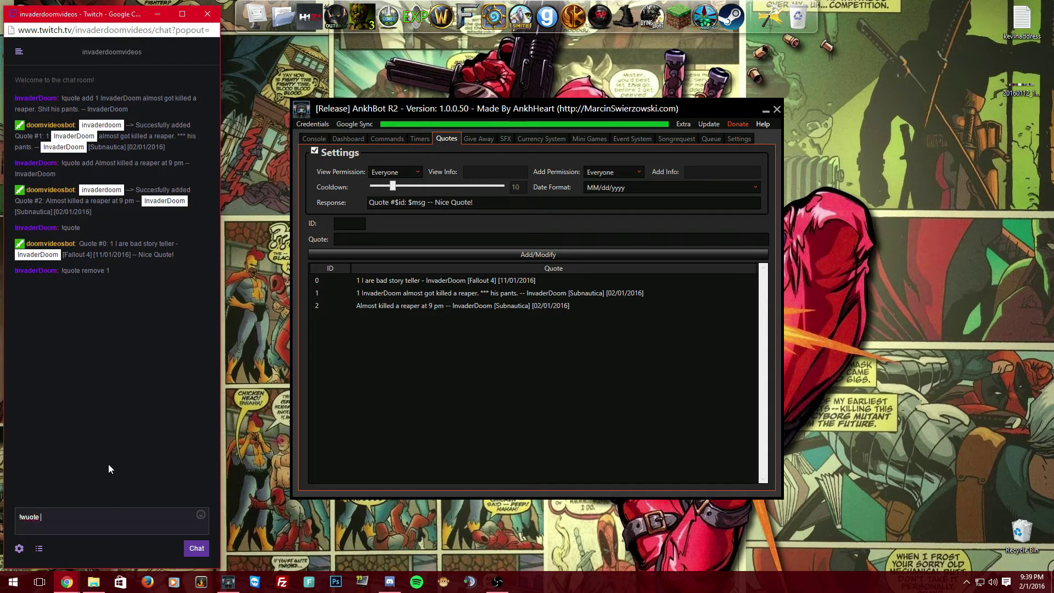
{"action": "key", "text": "BackSpace"}
{"action": "key", "text": "BackSpace"}
{"action": "key", "text": "BackSpace"}
{"action": "key", "text": "BackSpace"}
{"action": "key", "text": "BackSpace"}
{"action": "type", "text": "!quote remove id 1"}
{"action": "key", "text": "Return"}
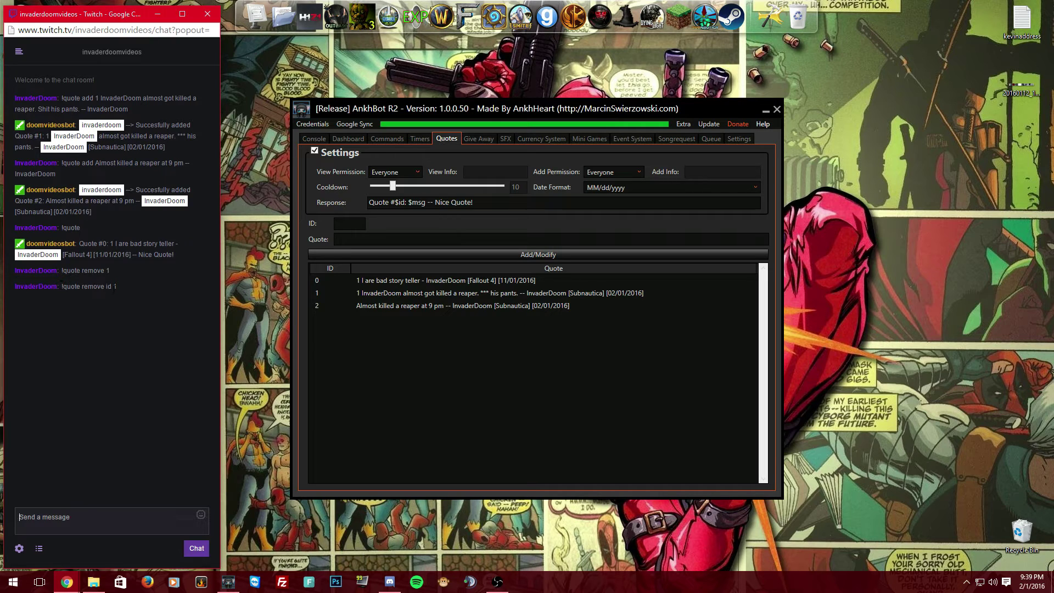
{"action": "left_click_drag", "start_coordinate": [118, 285], "coordinate": [60, 285]}
{"action": "left_click", "coordinate": [117, 296]}
{"action": "left_click", "coordinate": [464, 294]}
{"action": "left_click", "coordinate": [424, 306]}
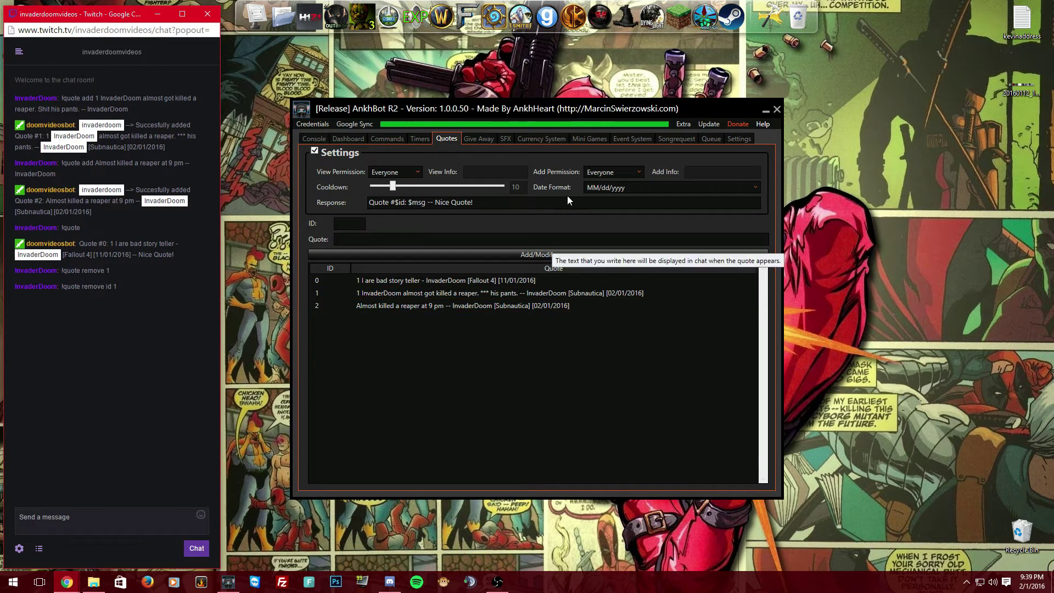
{"action": "left_click_drag", "start_coordinate": [473, 203], "coordinate": [364, 205]}
{"action": "key", "text": "End"}
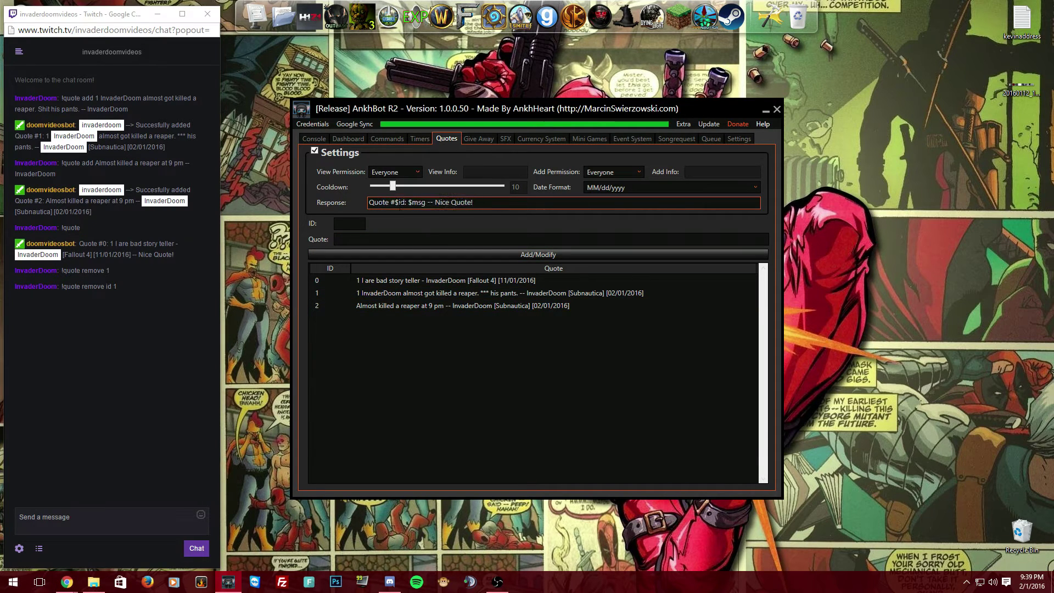
{"action": "left_click_drag", "start_coordinate": [397, 204], "coordinate": [473, 203]}
{"action": "left_click", "coordinate": [473, 203]}
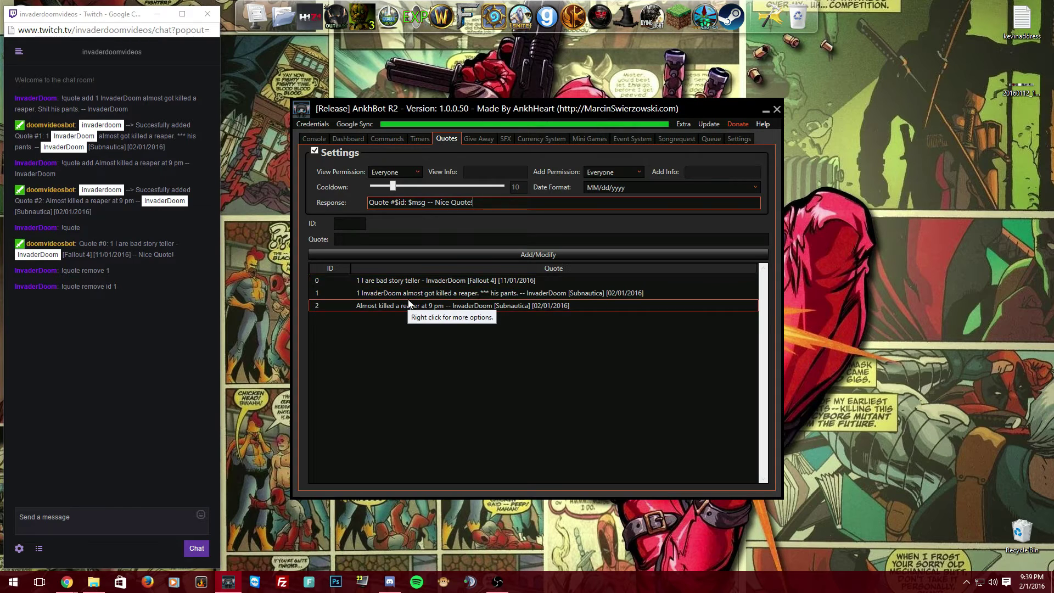
{"action": "left_click", "coordinate": [80, 504]}
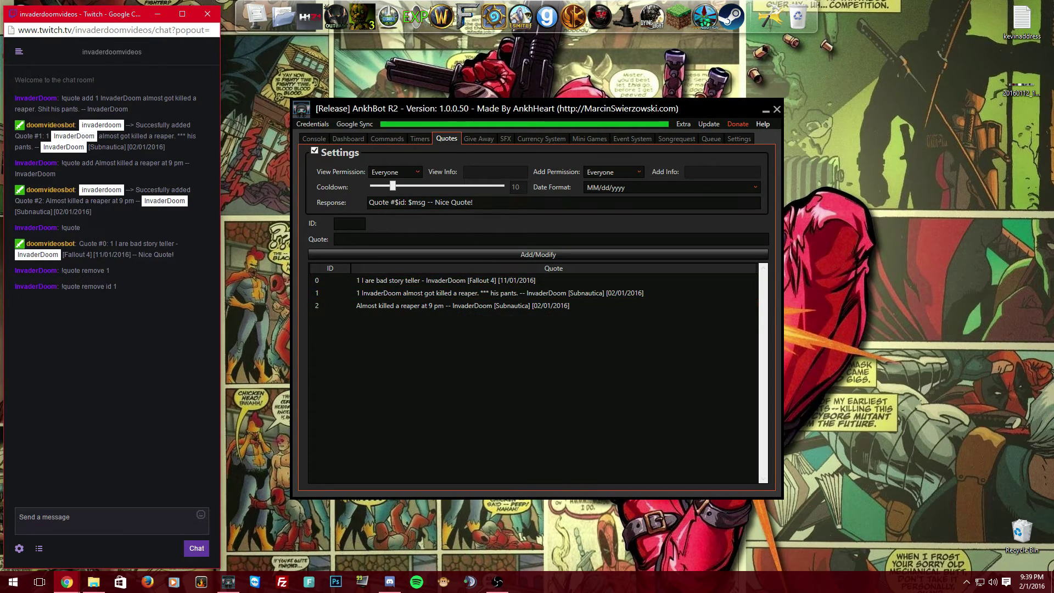
{"action": "left_click_drag", "start_coordinate": [16, 242], "coordinate": [175, 254]}
{"action": "left_click_drag", "start_coordinate": [134, 291], "coordinate": [18, 244]}
{"action": "left_click_drag", "start_coordinate": [100, 229], "coordinate": [71, 187]}
{"action": "left_click", "coordinate": [92, 172]}
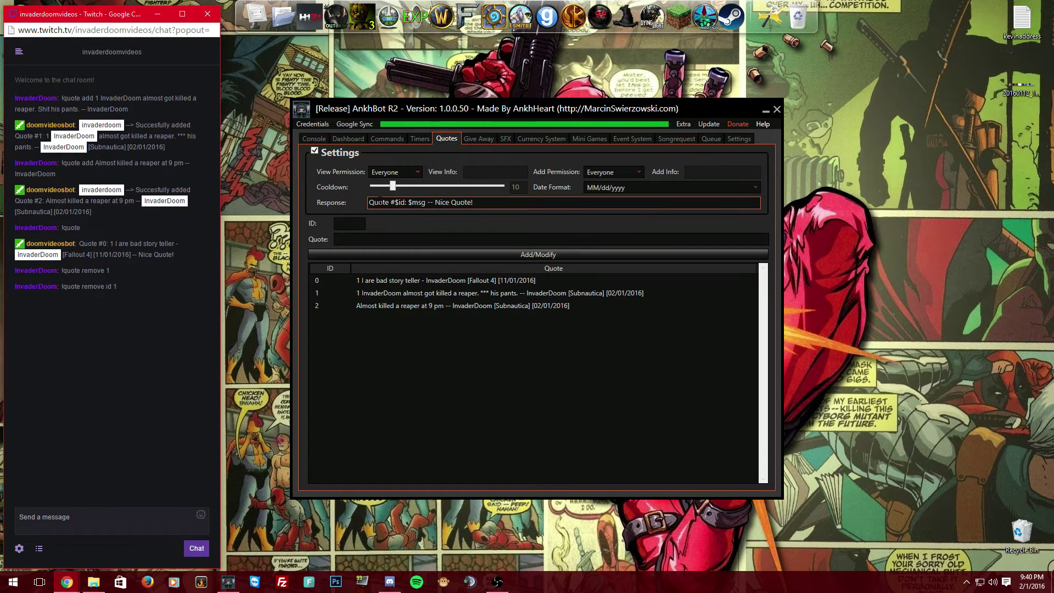
- Insert '$user --' into the quote response template after the quote number
{"action": "left_click", "coordinate": [368, 202]}
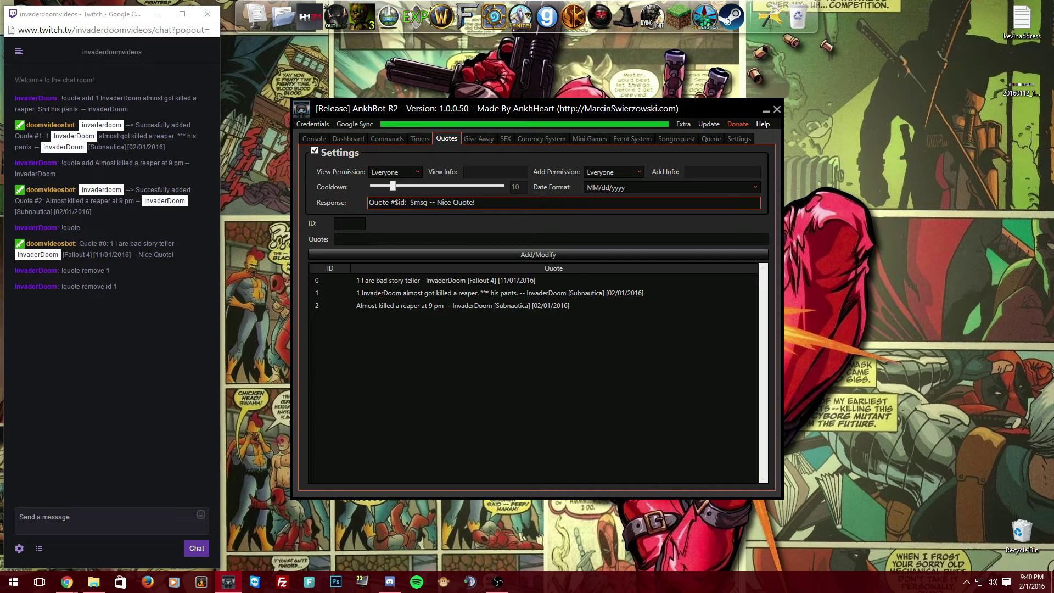
{"action": "type", "text": "^"}
{"action": "key", "text": "BackSpace"}
{"action": "type", "text": "$user --"}
- Test the new quote template with !quote in chat, then bring up the Give Away settings
{"action": "left_click", "coordinate": [87, 514]}
{"action": "type", "text": "!quote"}
{"action": "key", "text": "Return"}
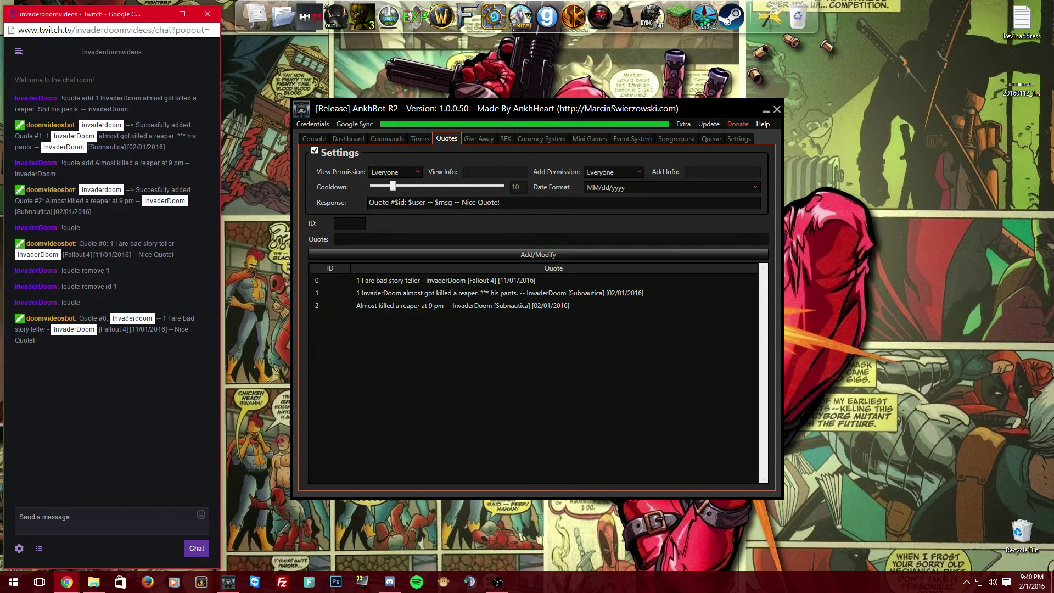
{"action": "left_click", "coordinate": [409, 202]}
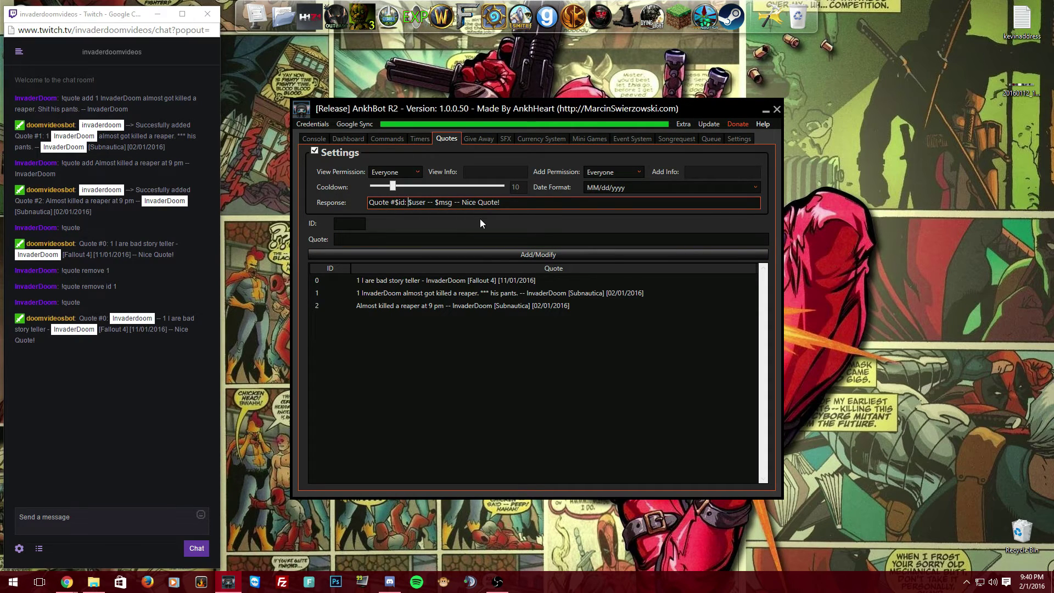
{"action": "left_click", "coordinate": [476, 142]}
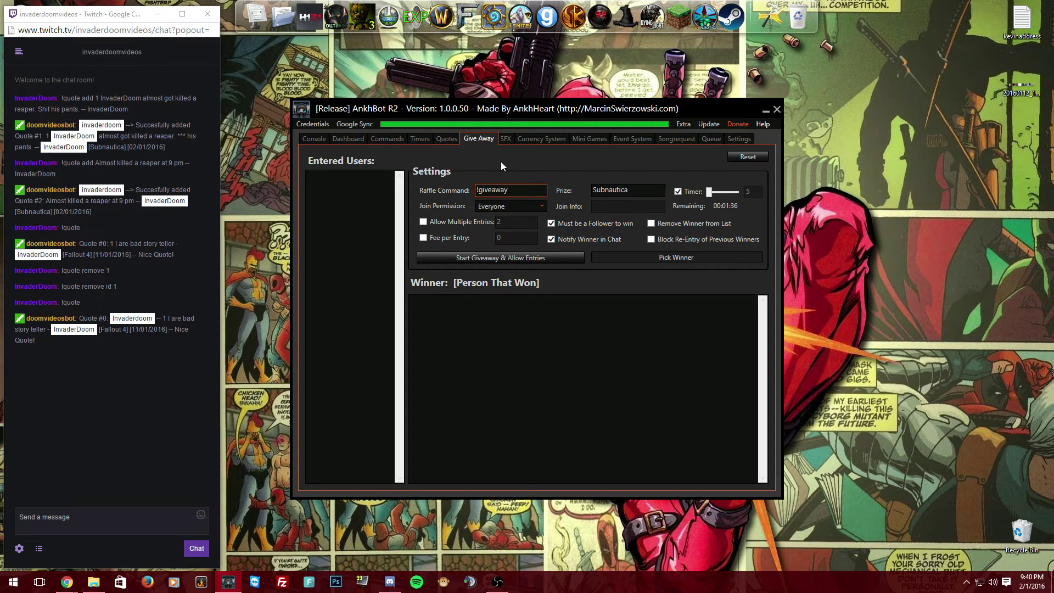
- Change the raffle command to !enter and replace the Subnautica prize with the streamer's dirty underwear
{"action": "double_click", "coordinate": [477, 189]}
{"action": "type", "text": "enter"}
{"action": "double_click", "coordinate": [610, 190]}
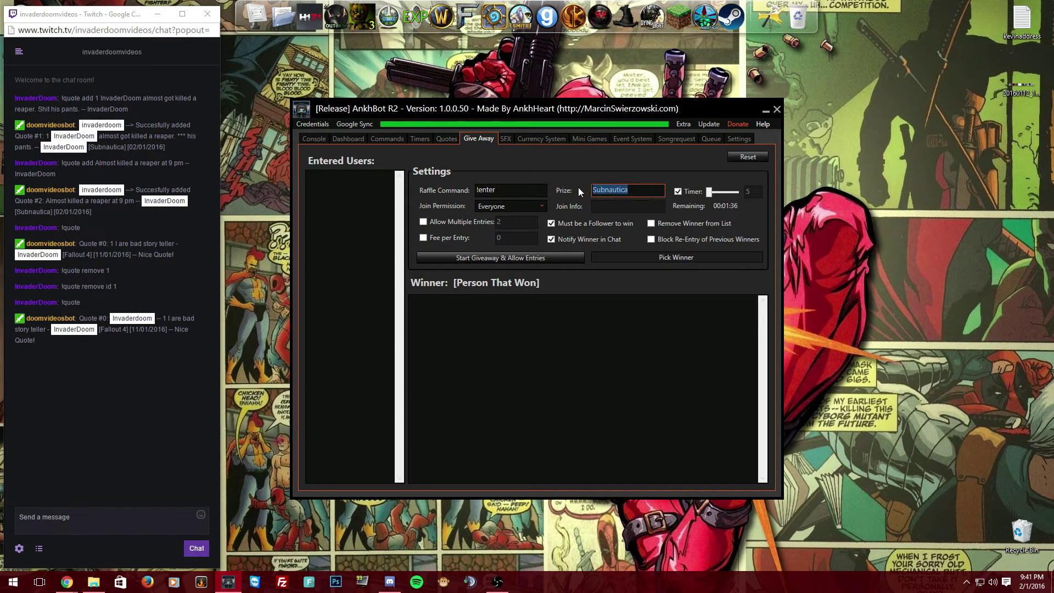
{"action": "key", "text": "BackSpace"}
{"action": "type", "text": "InvaderDoom's Dirty Underwrea"}
{"action": "key", "text": "BackSpace"}
{"action": "key", "text": "BackSpace"}
{"action": "key", "text": "BackSpace"}
{"action": "type", "text": "ear!"}
- Keep Join Permission set to Everyone and enable the Fee per Entry option
{"action": "left_click", "coordinate": [509, 203]}
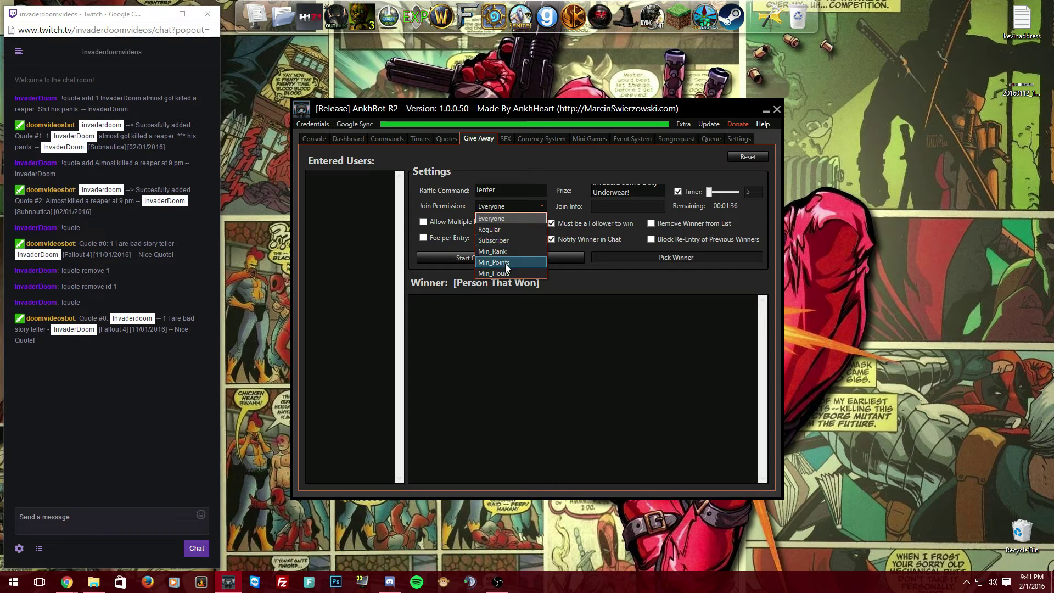
{"action": "left_click", "coordinate": [491, 219]}
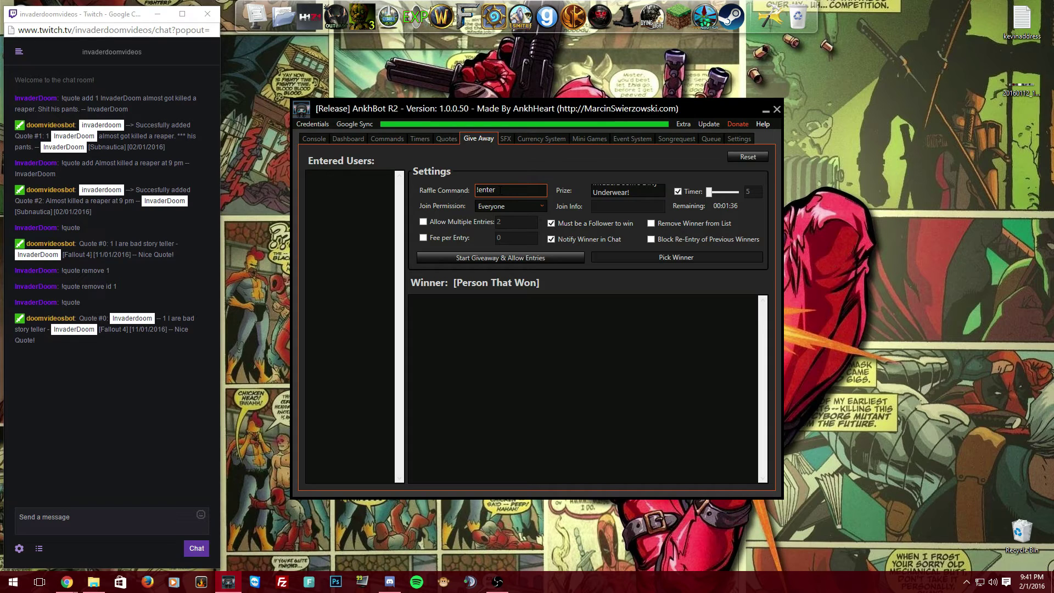
{"action": "left_click", "coordinate": [423, 238]}
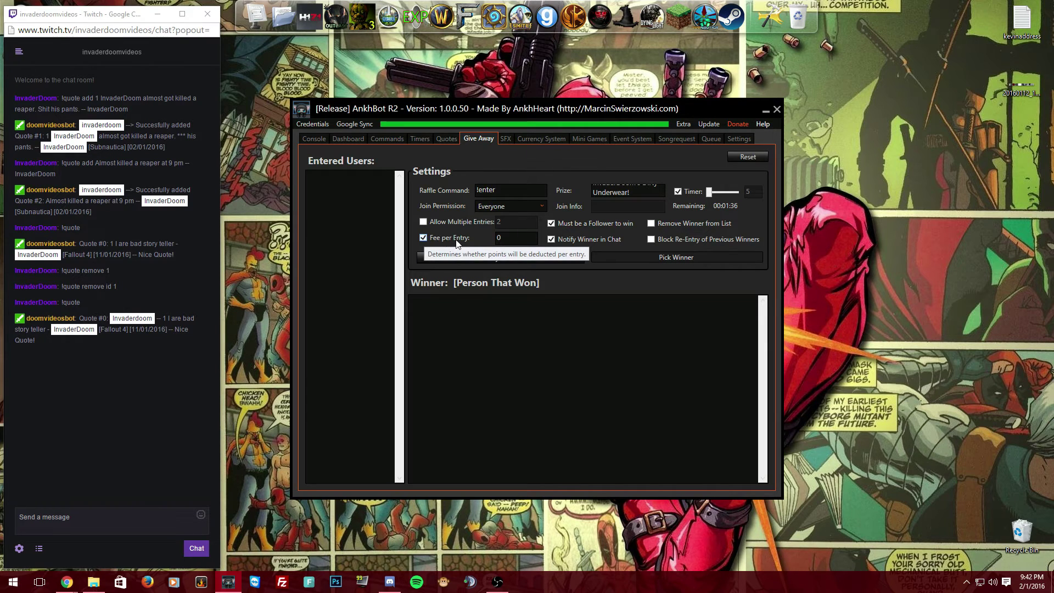
{"action": "left_click", "coordinate": [494, 231]}
{"action": "double_click", "coordinate": [493, 231]}
{"action": "type", "text": "100"}
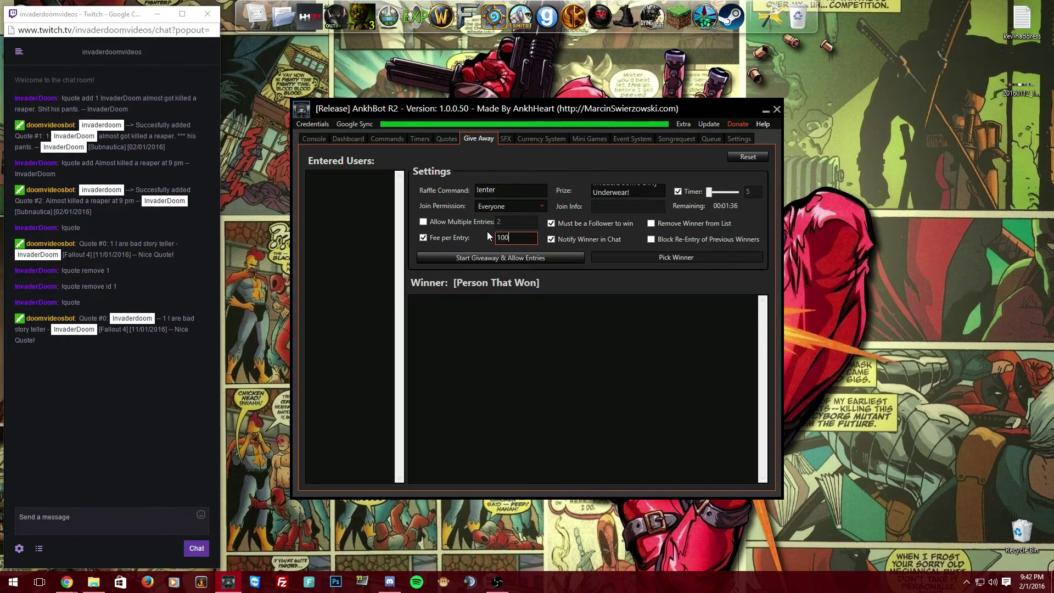
{"action": "type", "text": "0"}
{"action": "left_click", "coordinate": [514, 236]}
{"action": "type", "text": "0"}
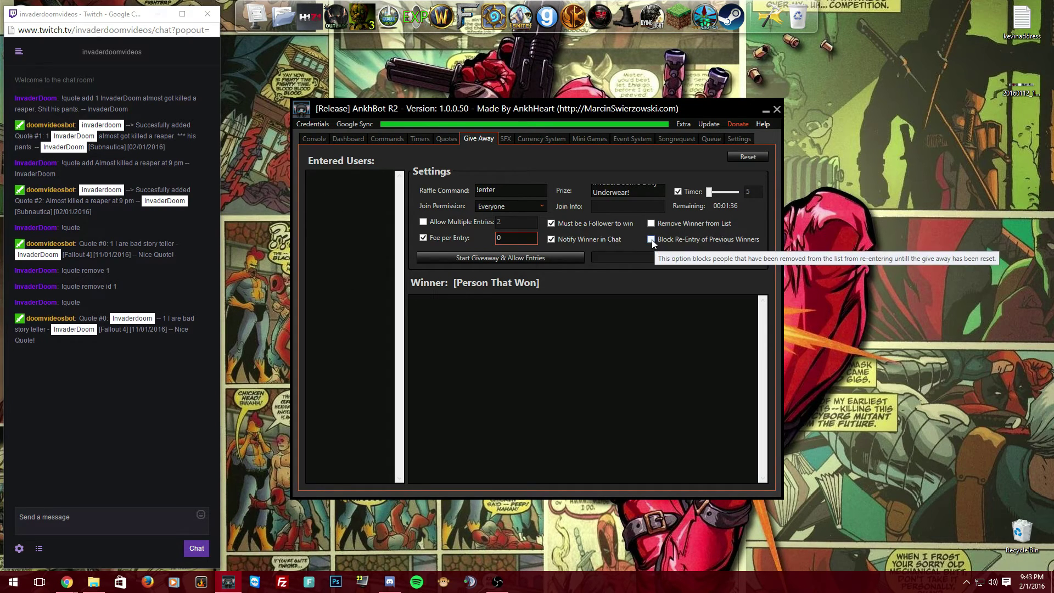
- Set the giveaway timer to 18 minutes and append 'Underwear!' to the prize name
{"action": "left_click_drag", "start_coordinate": [707, 192], "coordinate": [714, 193]}
{"action": "left_click", "coordinate": [618, 193]}
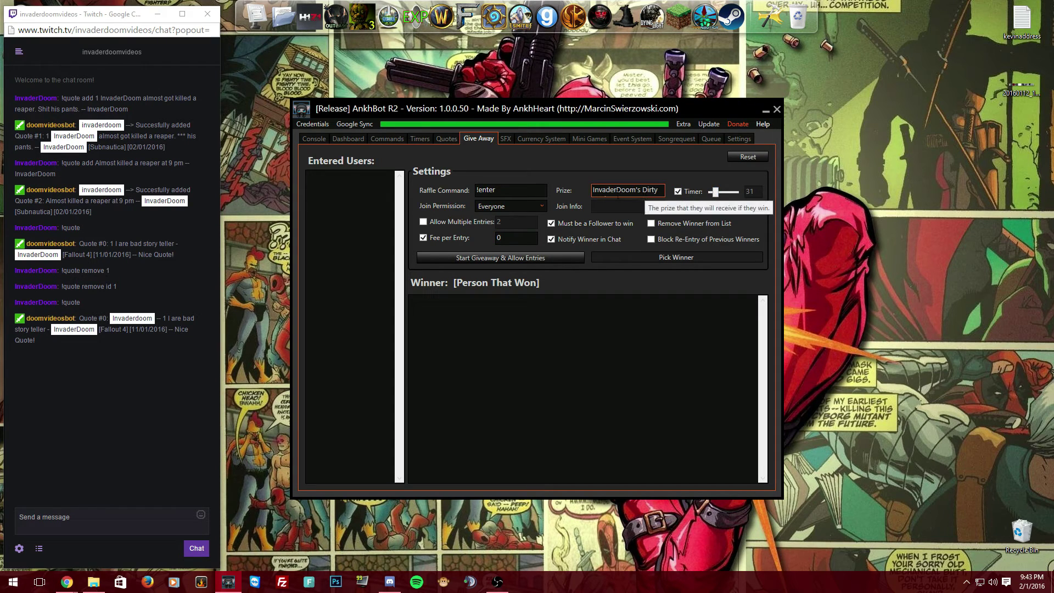
{"action": "type", "text": "Underwear!"}
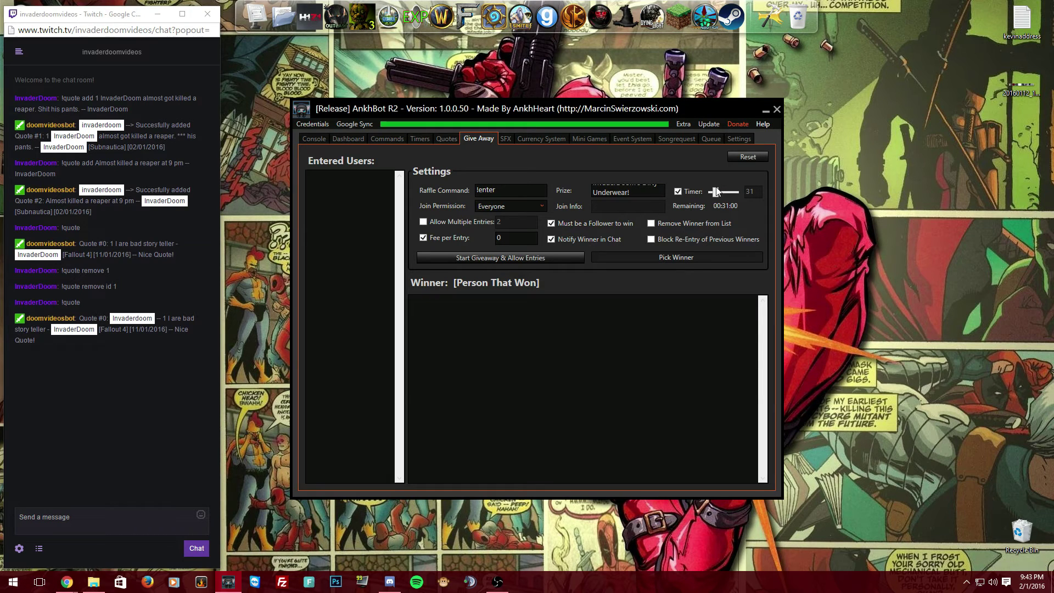
{"action": "left_click_drag", "start_coordinate": [716, 191], "coordinate": [714, 196]}
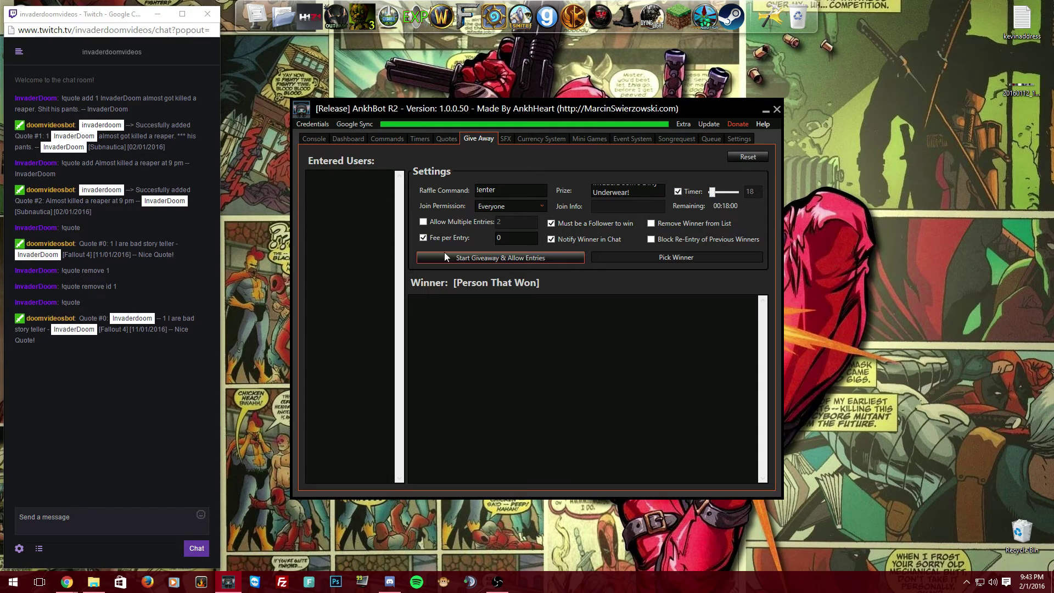
- Start the giveaway with entries allowed, then join it by sending !enter in Twitch chat
{"action": "left_click", "coordinate": [538, 261]}
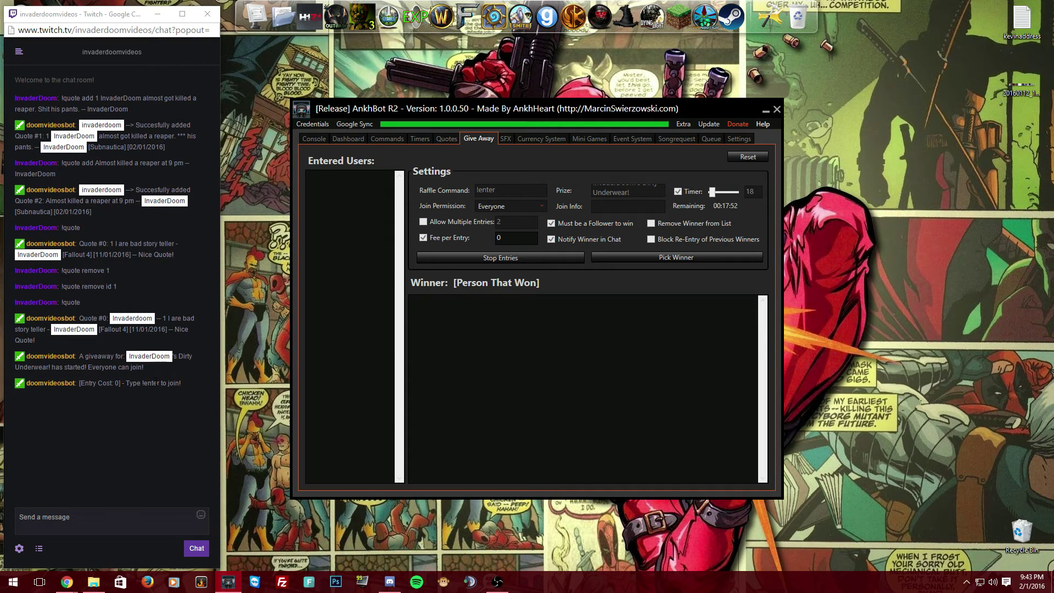
{"action": "left_click", "coordinate": [141, 530]}
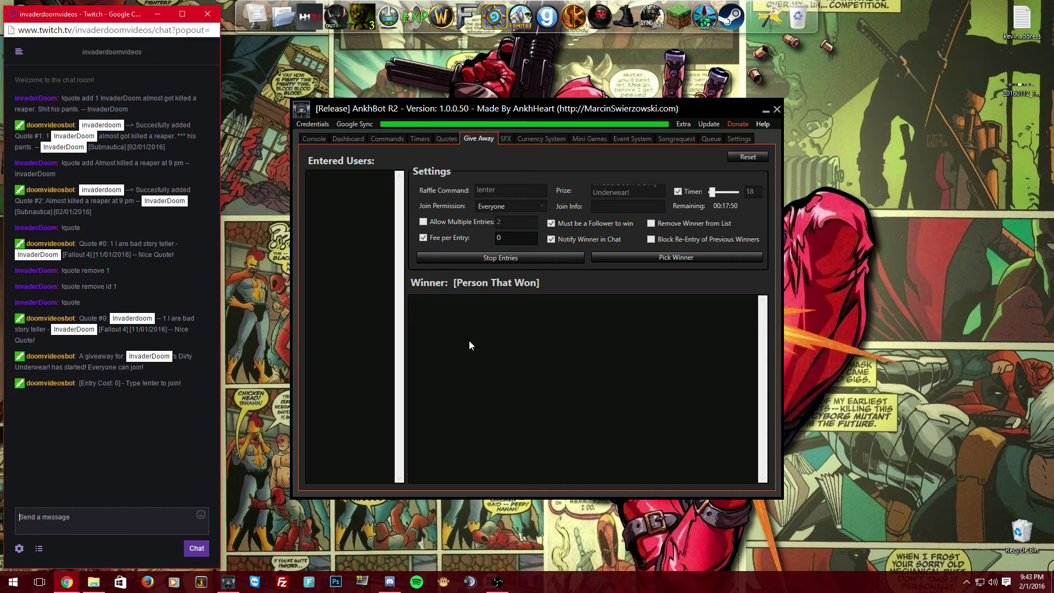
{"action": "type", "text": "!enter"}
{"action": "key", "text": "Return"}
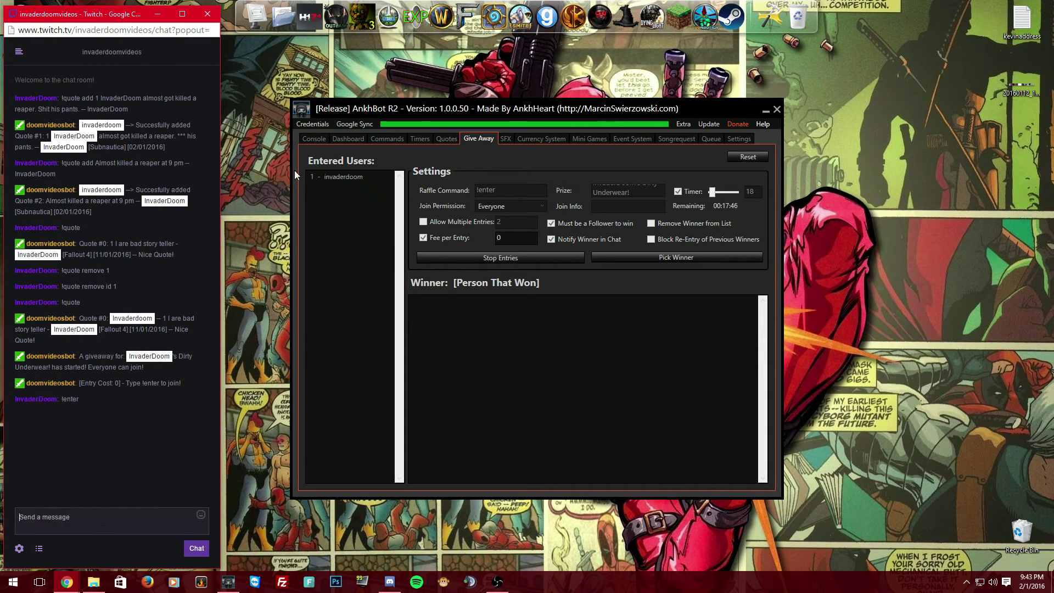